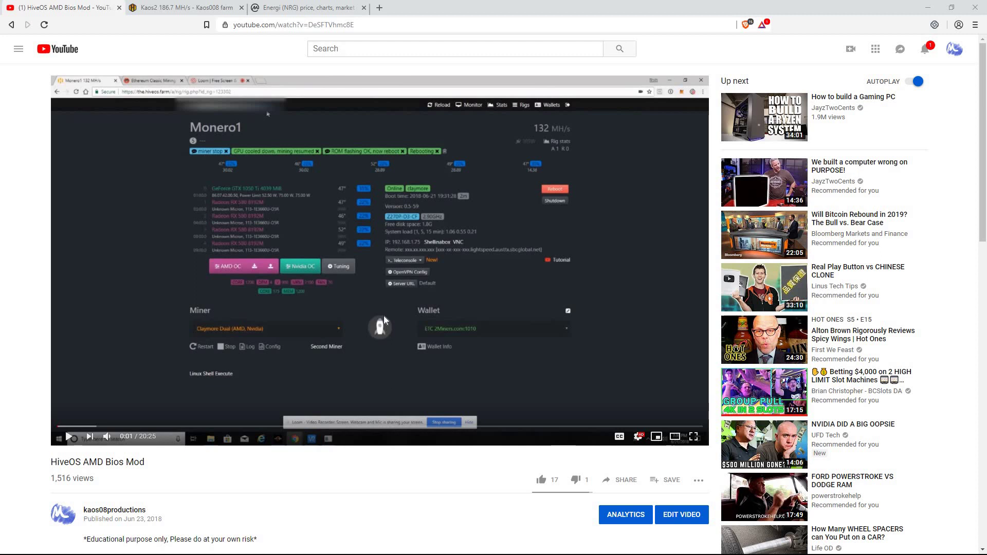
# Step: Go from the Hive OS farms overview into the Kaos008 farm and open worker Kaos2
pyautogui.scroll(-3, 357, 300)
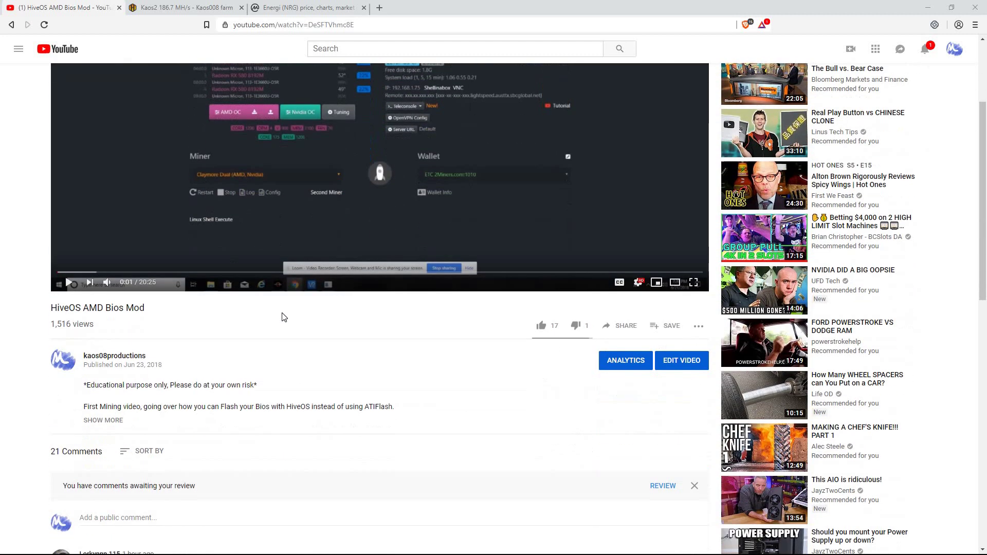
pyautogui.scroll(-3, 282, 315)
pyautogui.scroll(-1, 147, 335)
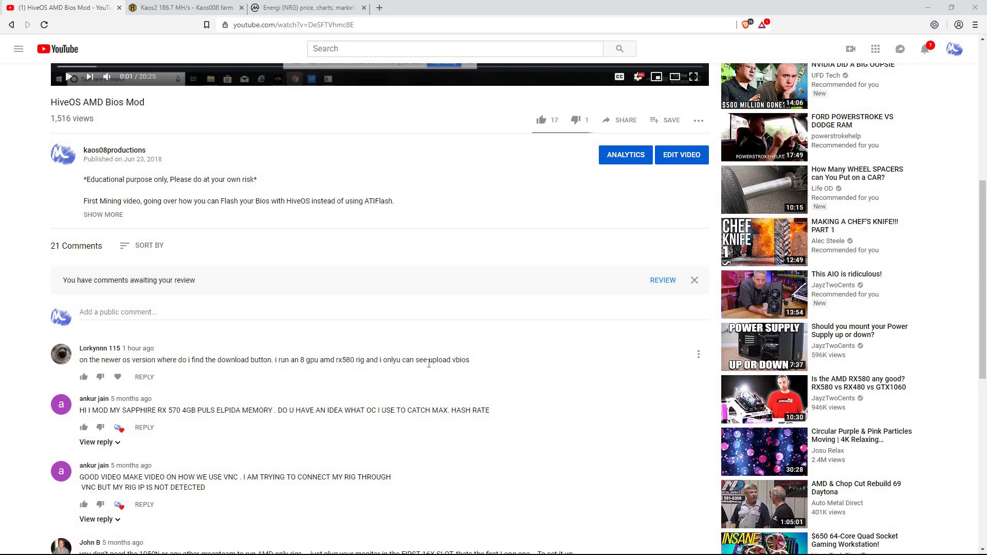
pyautogui.scroll(5, 428, 363)
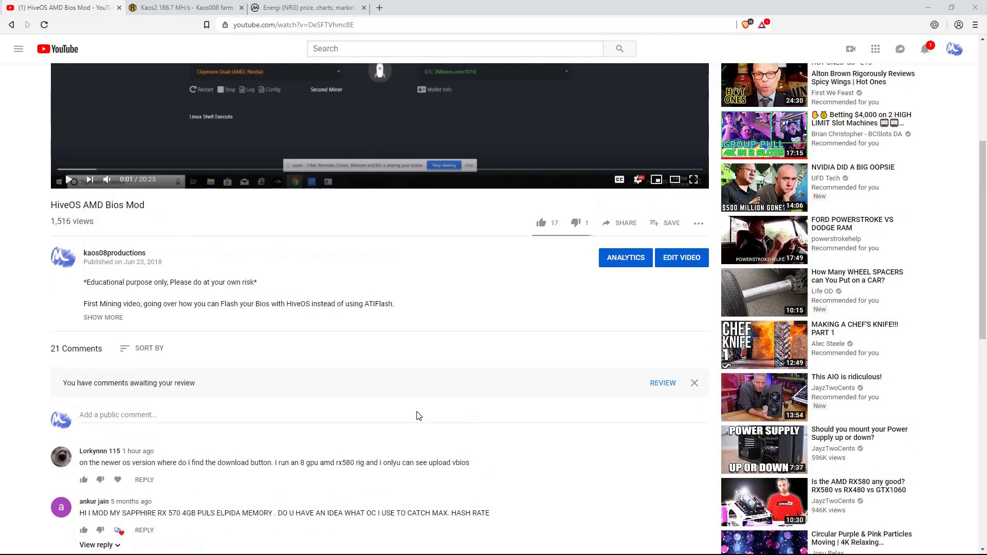
pyautogui.scroll(3, 339, 397)
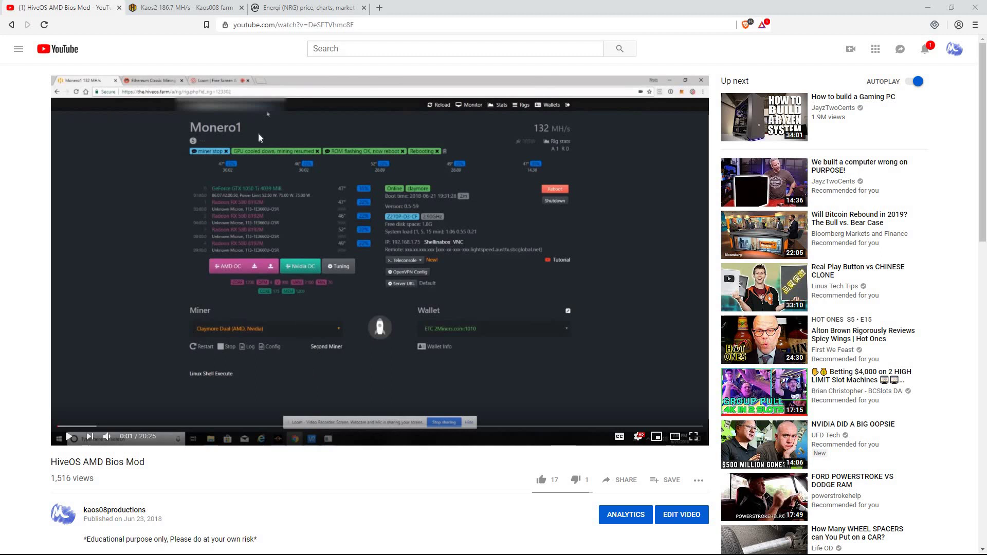
pyautogui.click(203, 7)
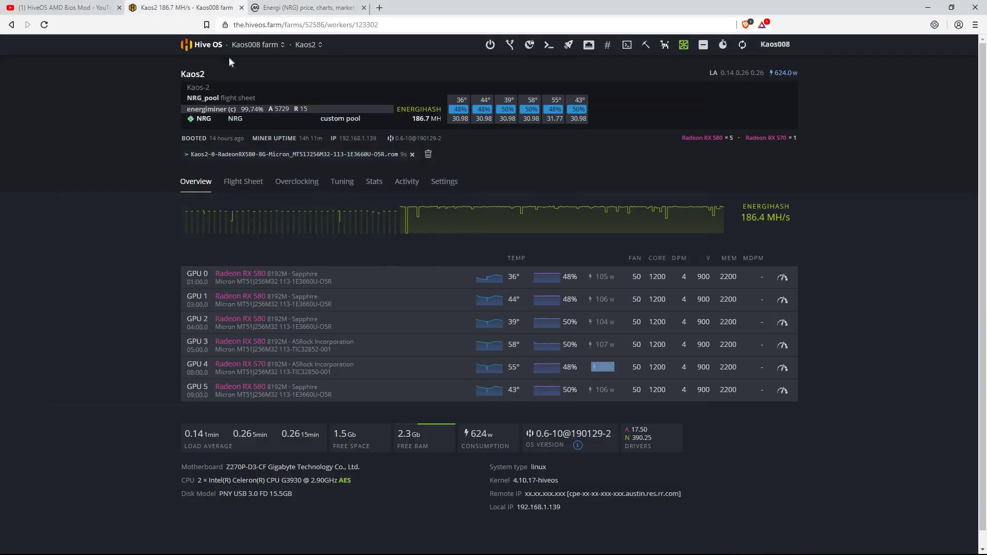
pyautogui.click(195, 46)
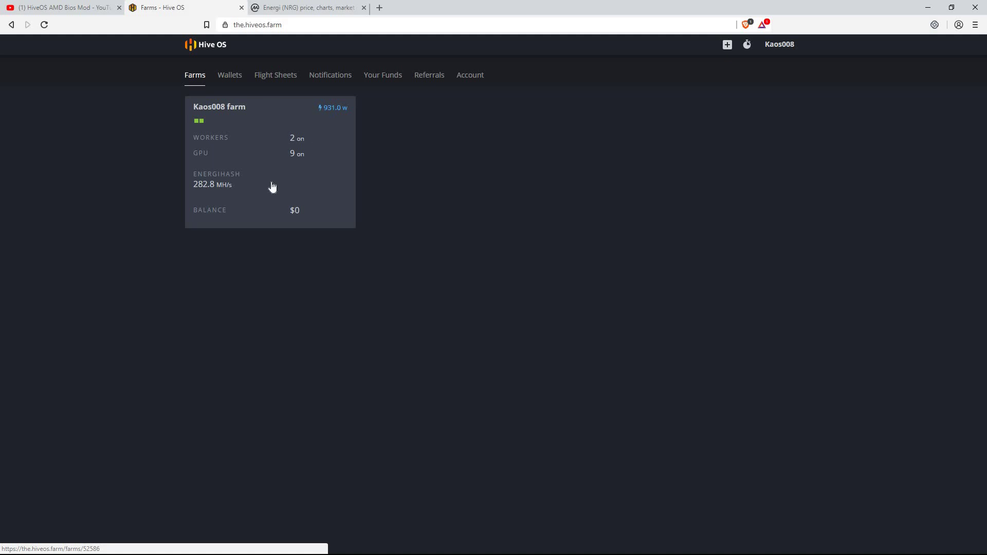
pyautogui.click(275, 221)
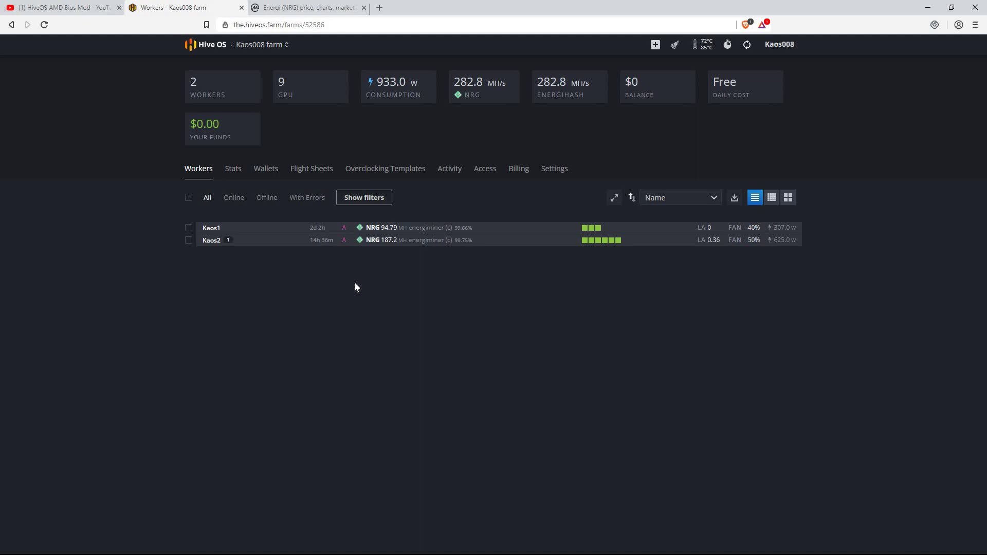
pyautogui.click(215, 242)
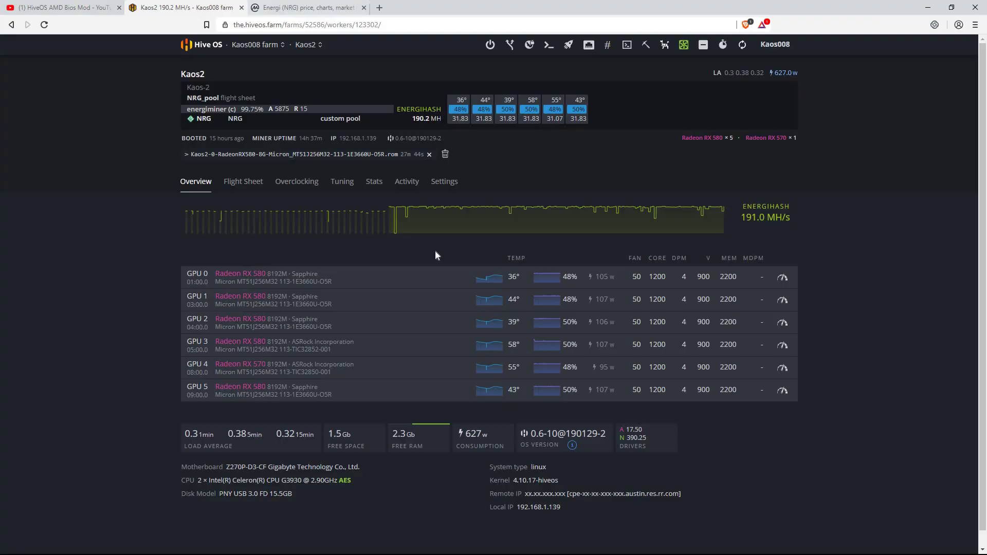
# Step: Switch between the HiveOS AMD Bios Mod video and the Kaos2 worker page
pyautogui.hotkey('ctrl', '1')
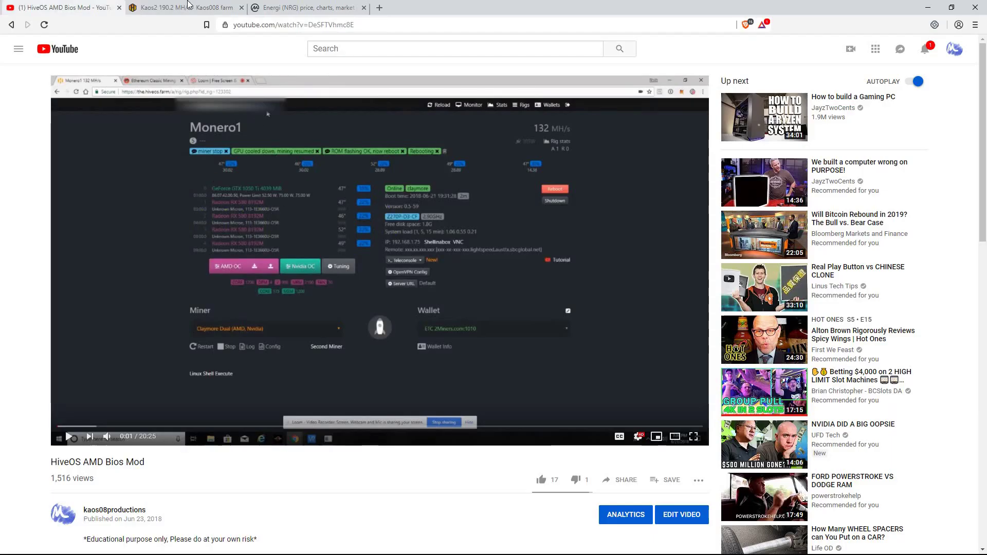
pyautogui.click(187, 5)
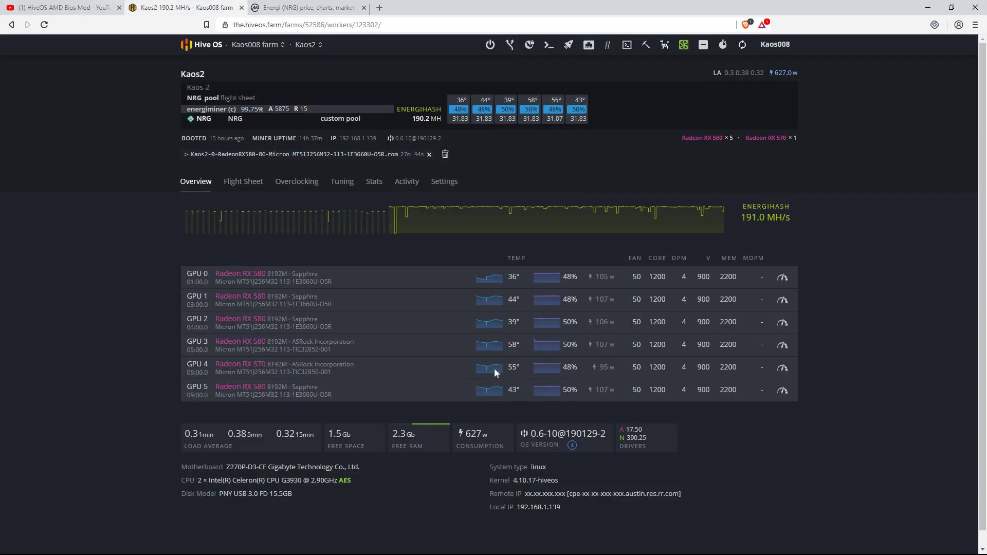
pyautogui.click(110, 9)
pyautogui.hotkey('ctrl', '2')
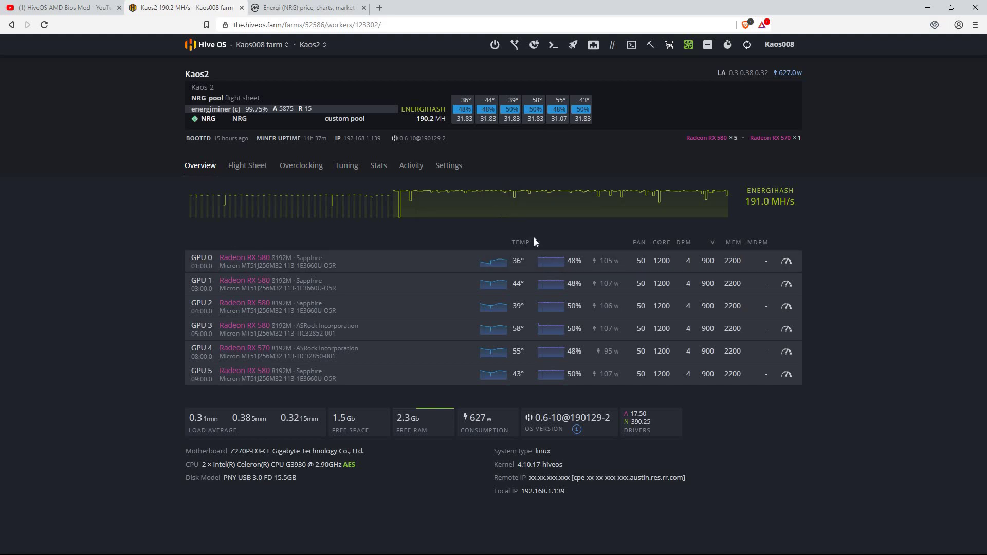
# Step: Refresh the Energi page on CoinMarketCap to see NRG at $0.829534, up 23.13%
pyautogui.click(309, 8)
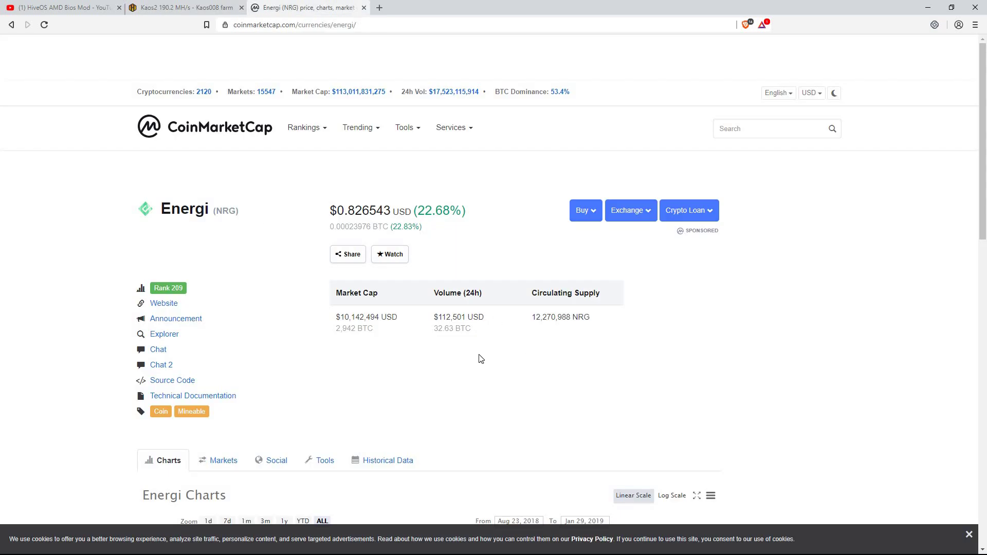
pyautogui.scroll(-5, 485, 315)
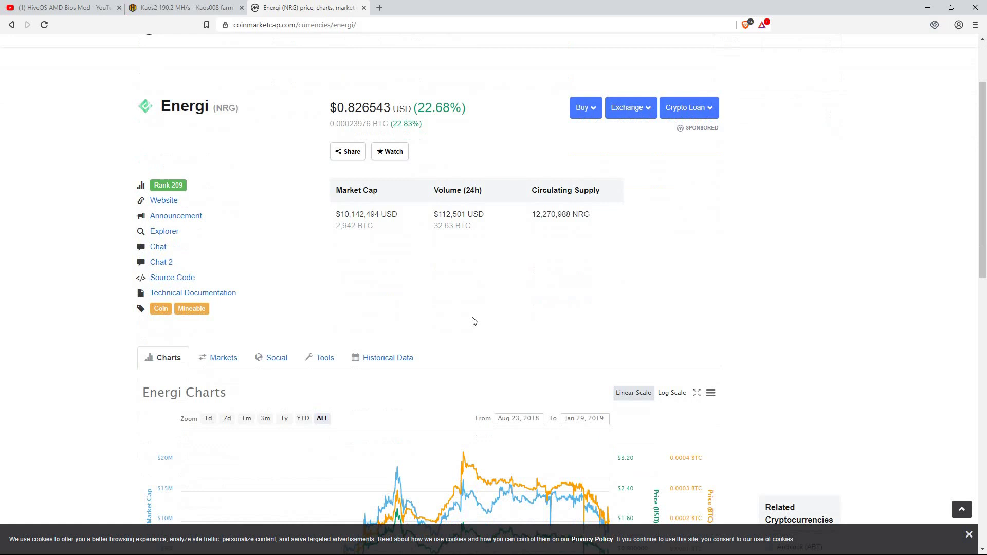
pyautogui.scroll(3, 181, 46)
pyautogui.scroll(2, 181, 42)
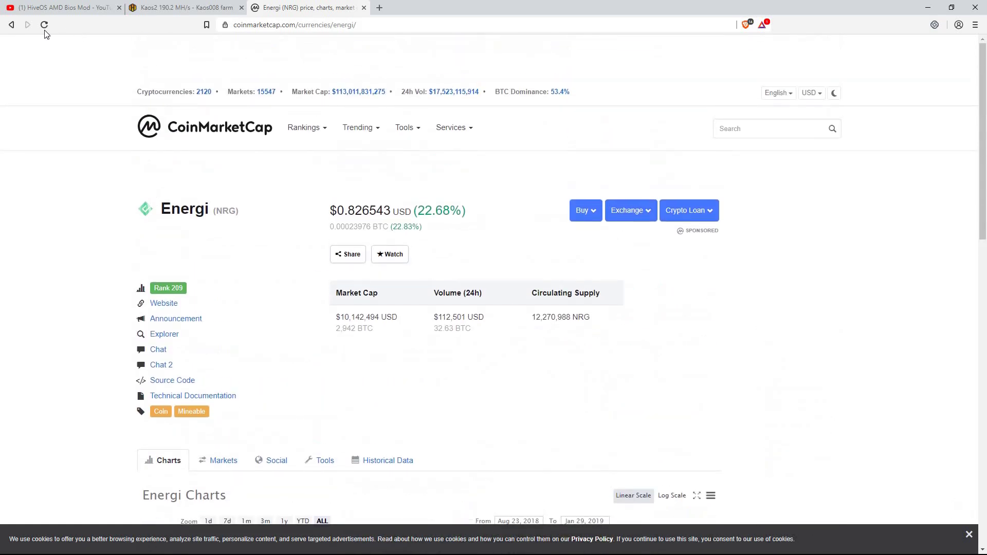
pyautogui.click(45, 24)
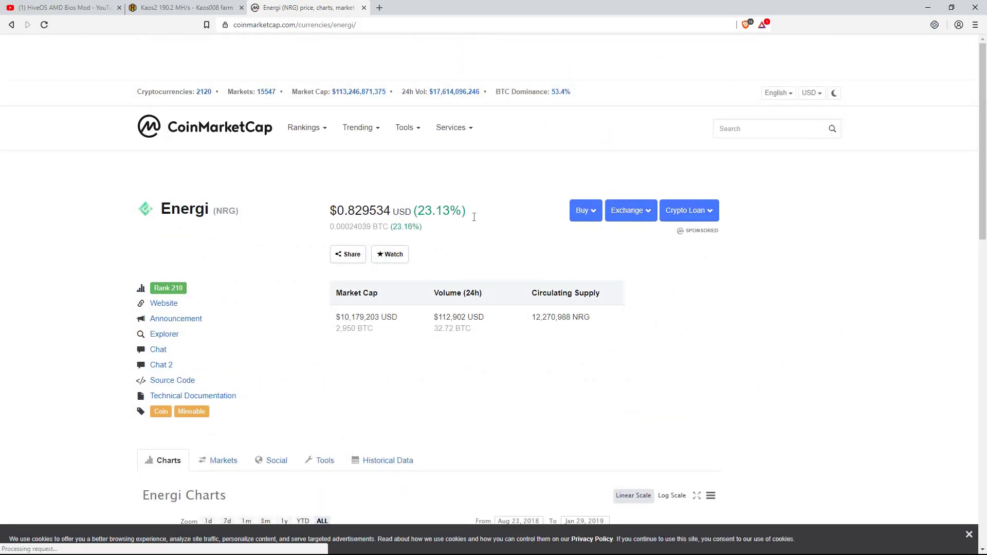
pyautogui.scroll(-5, 586, 375)
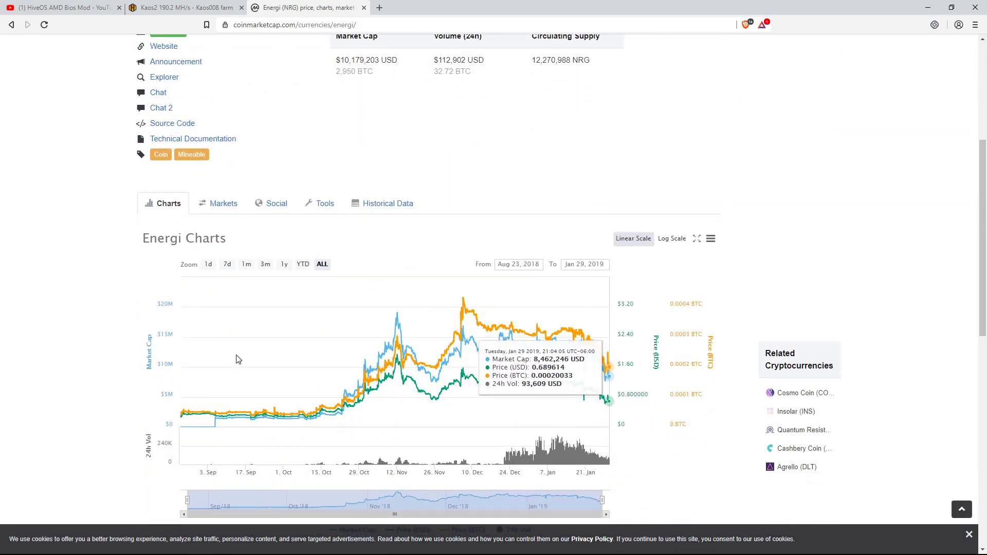
pyautogui.scroll(3, 36, 349)
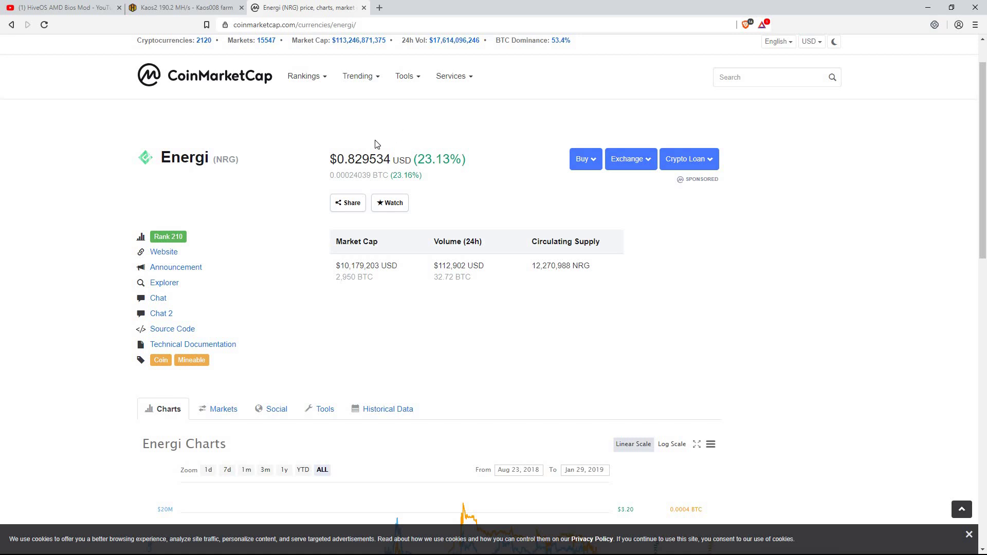
pyautogui.click(210, 9)
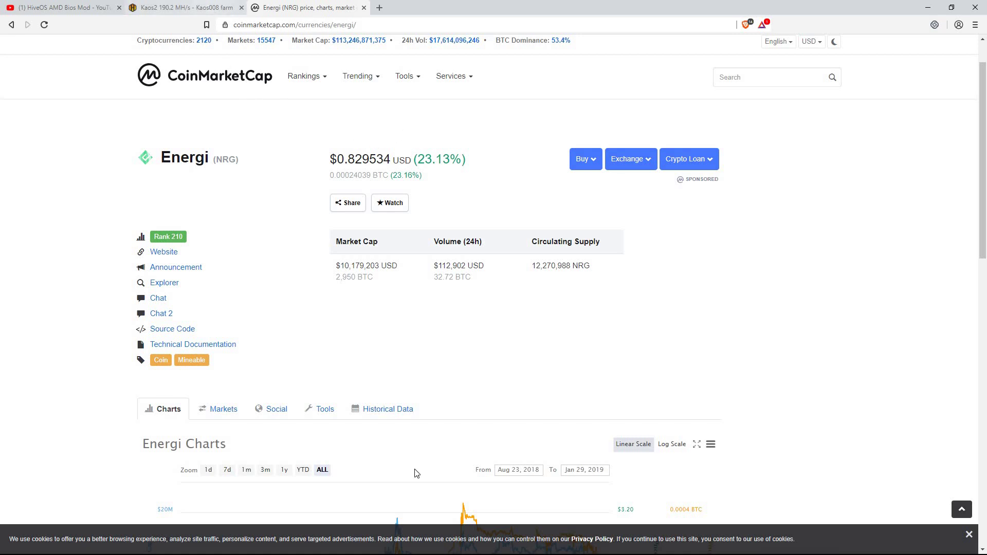
pyautogui.hotkey('ctrl', '1')
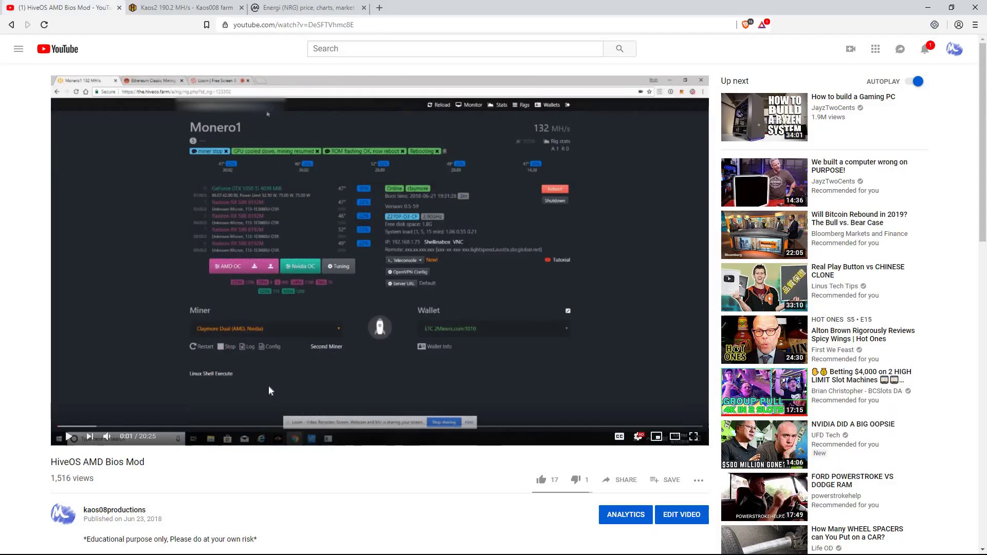
pyautogui.scroll(-6, 205, 400)
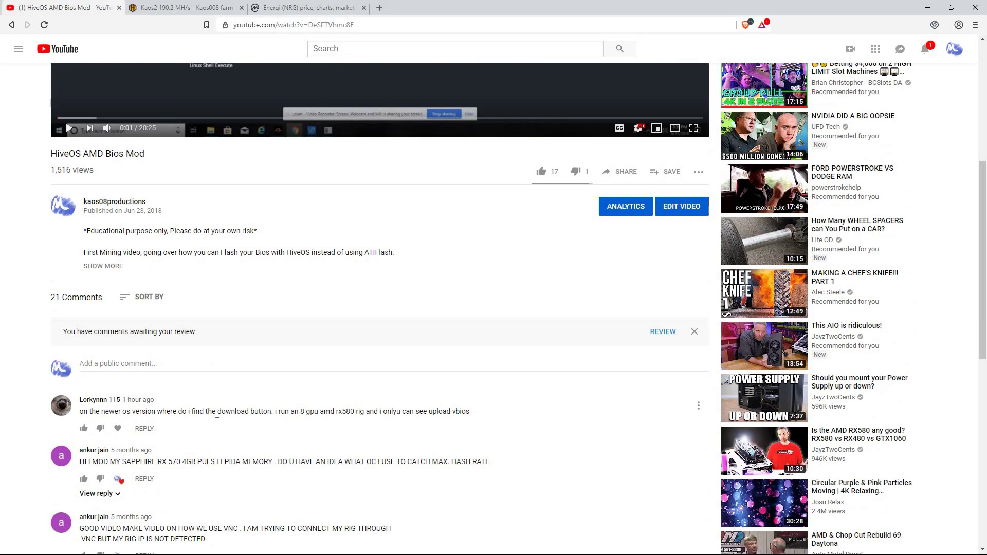
pyautogui.scroll(5, 263, 414)
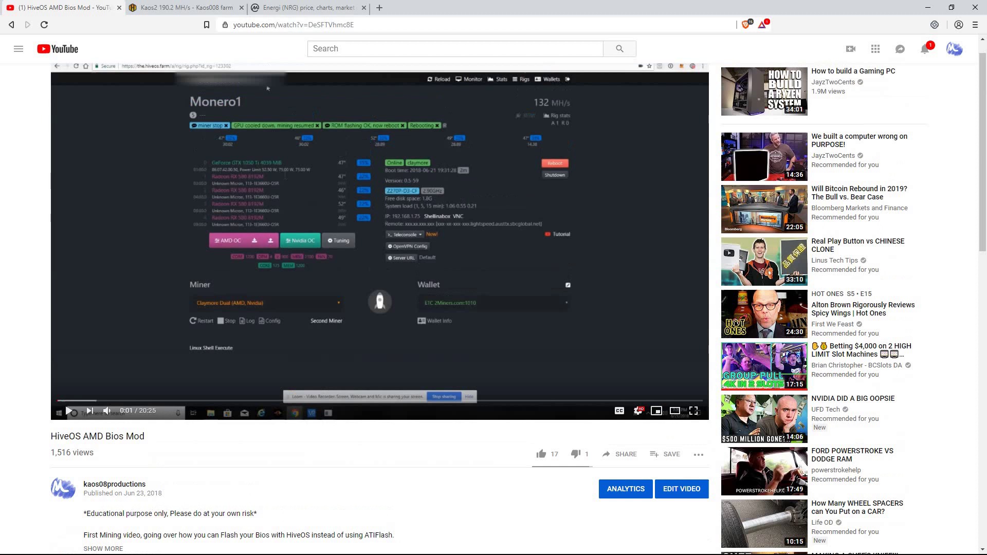
pyautogui.hotkey('ctrl', '2')
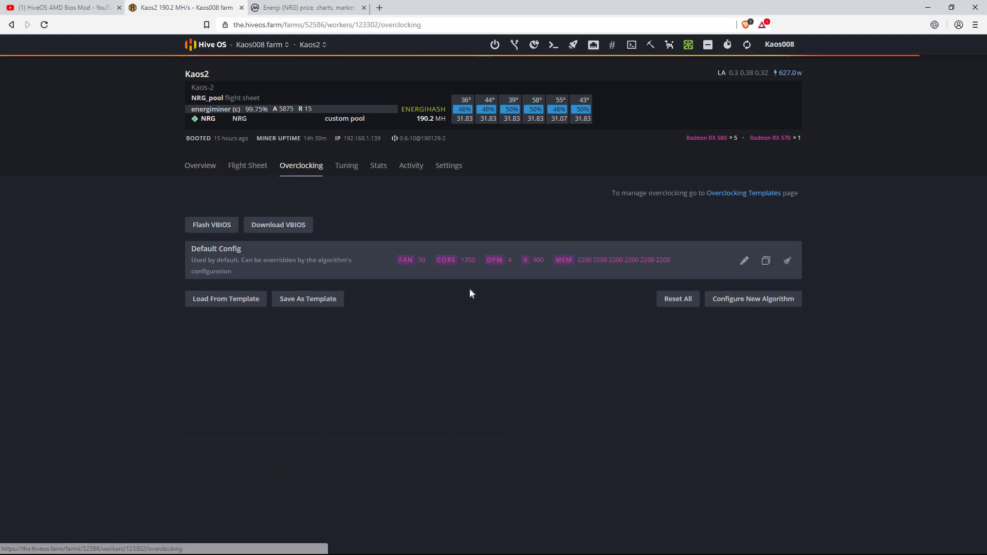
# Step: Start a VBIOS download for GPU 0 from the Overclocking page
pyautogui.click(264, 225)
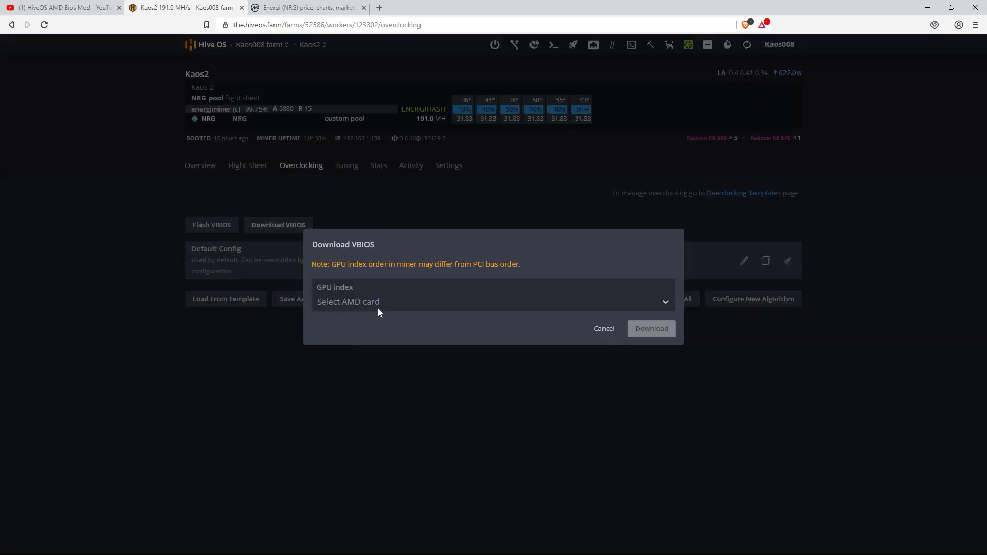
pyautogui.click(379, 307)
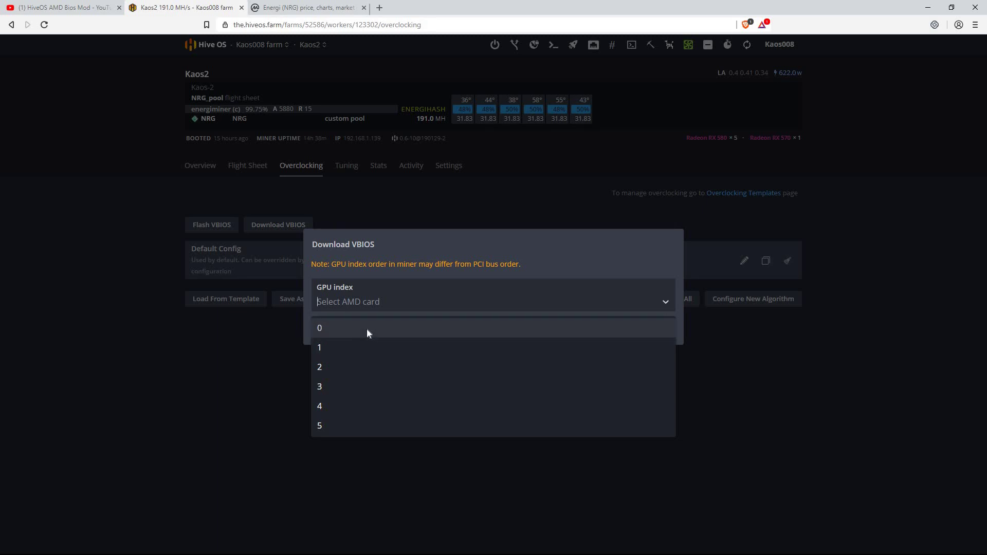
pyautogui.click(474, 327)
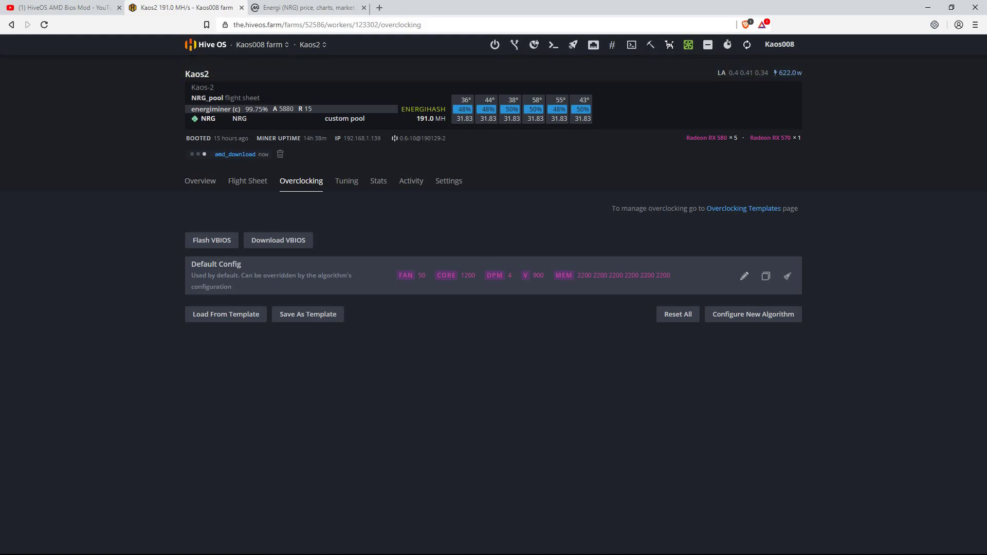
# Step: Browse to the RX470 GPU folder on the EXT 1TB (E:) drive
pyautogui.press('super+e')
pyautogui.click(239, 300)
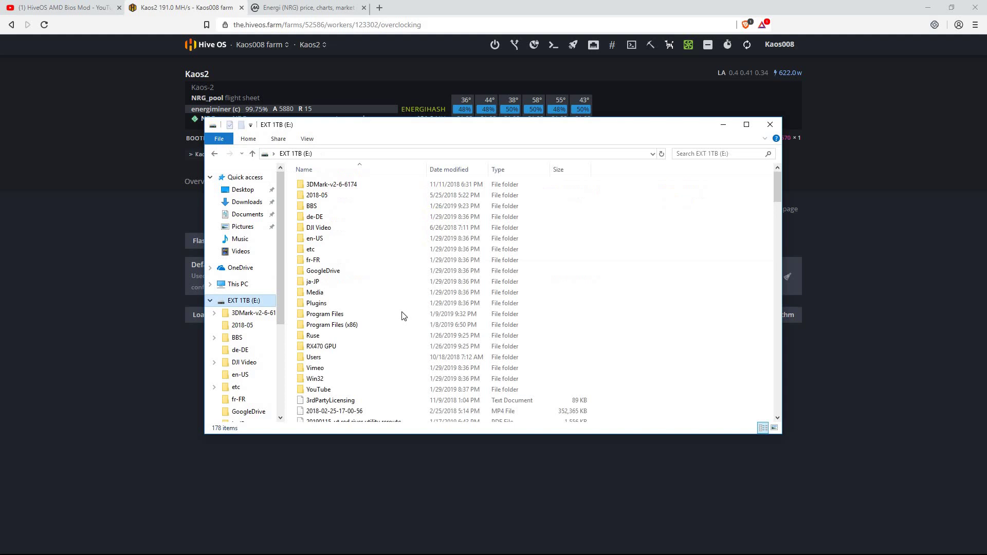
pyautogui.doubleClick(335, 348)
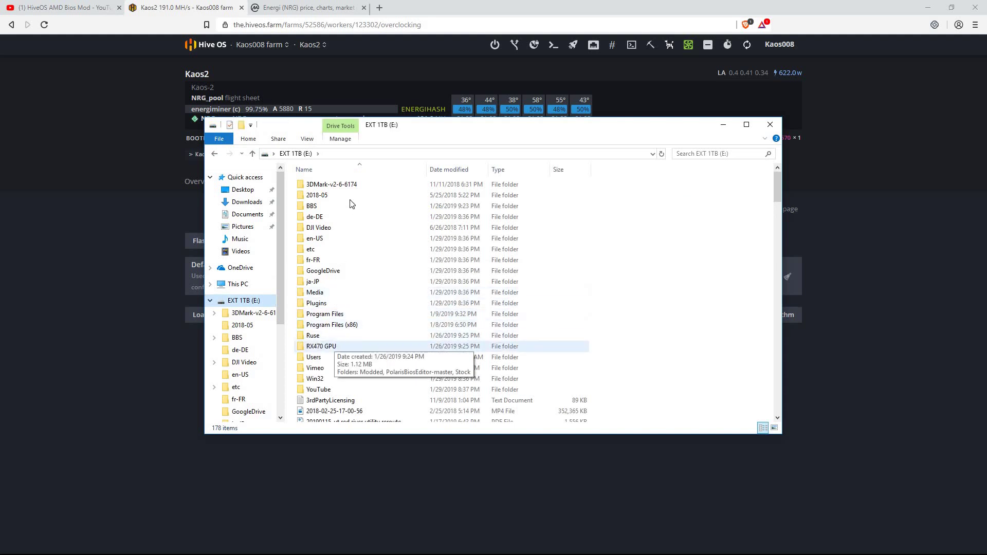
# Step: Launch PolarisBiosEditor from its folder, then minimize it to uncover the Hive OS page
pyautogui.doubleClick(334, 197)
pyautogui.doubleClick(322, 261)
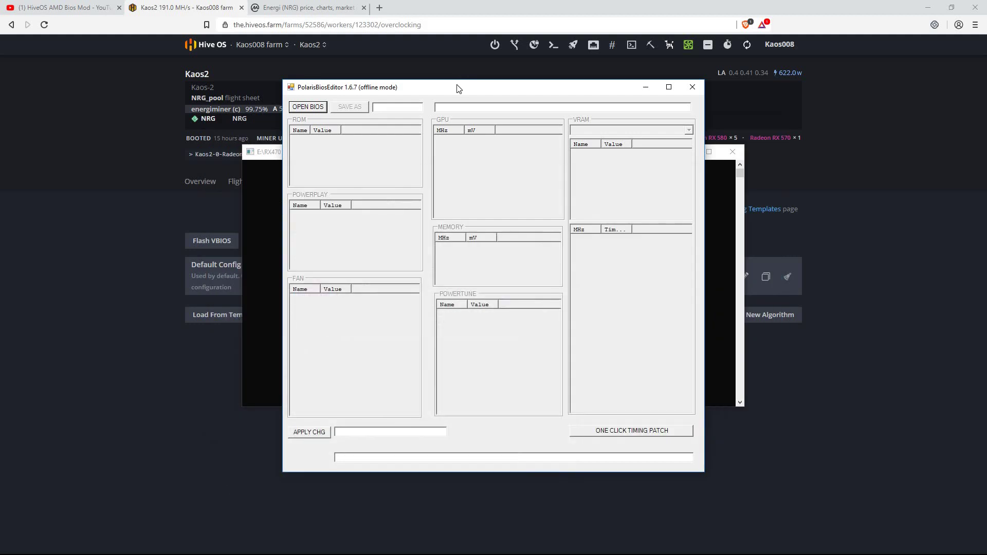
pyautogui.moveTo(442, 87); pyautogui.dragTo(148, 148)
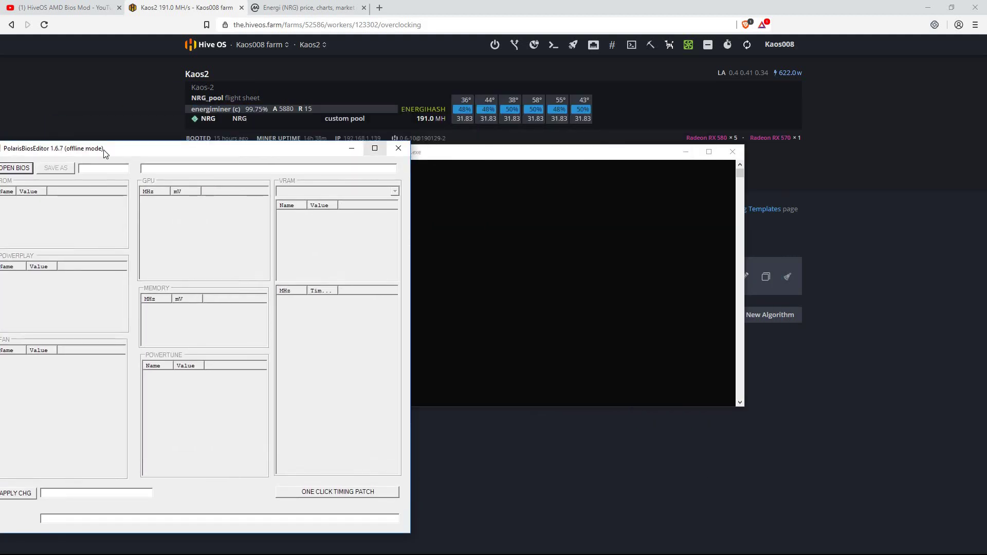
pyautogui.moveTo(109, 154); pyautogui.dragTo(196, 148)
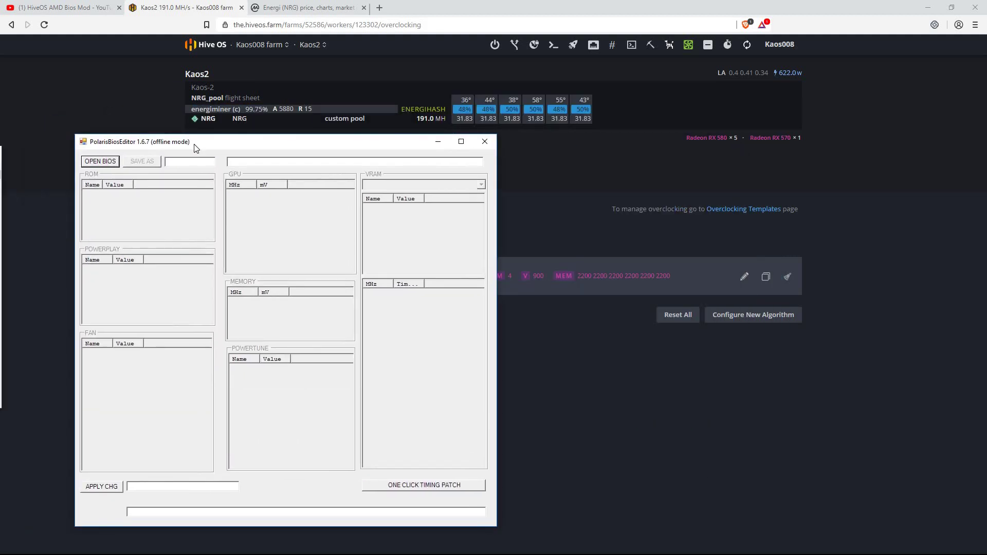
pyautogui.click(276, 155)
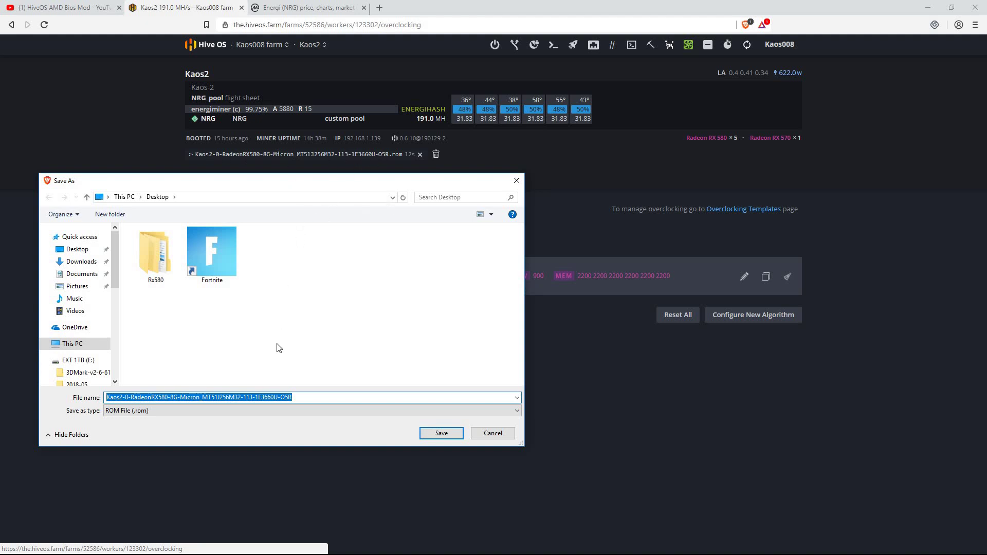
# Step: Save the downloaded Kaos2-0-RadeonRX580-8G-Micron ROM into Desktop\Rx580\stock
pyautogui.doubleClick(147, 247)
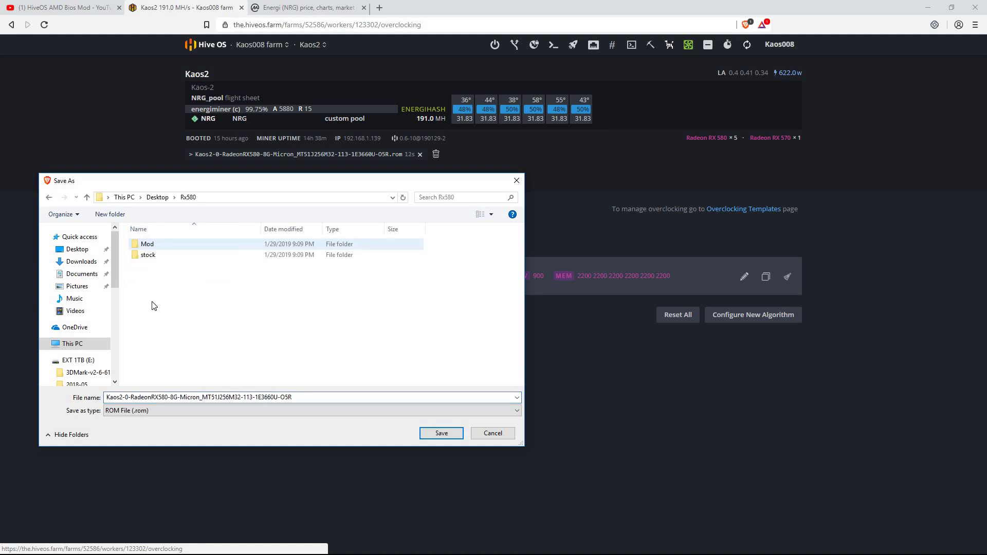
pyautogui.doubleClick(148, 255)
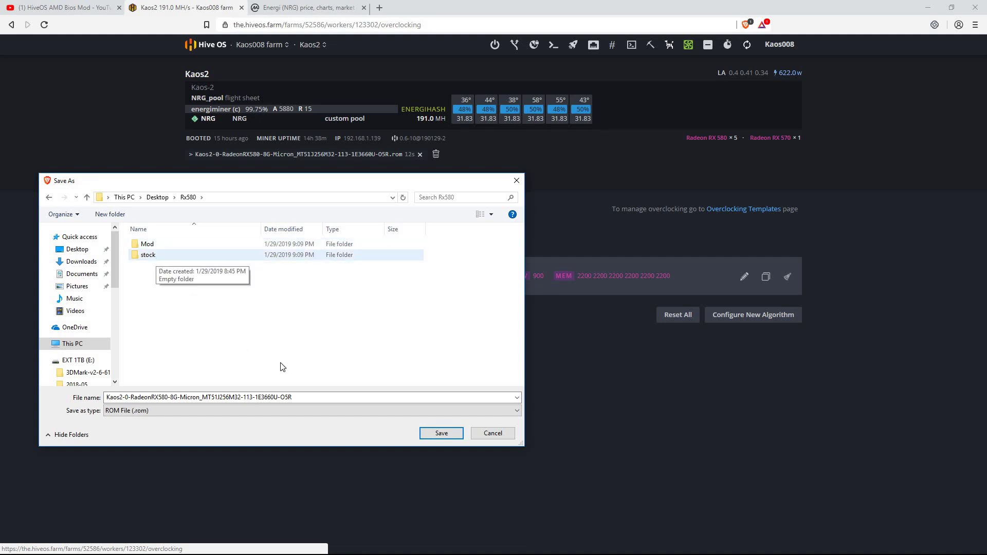
pyautogui.click(441, 432)
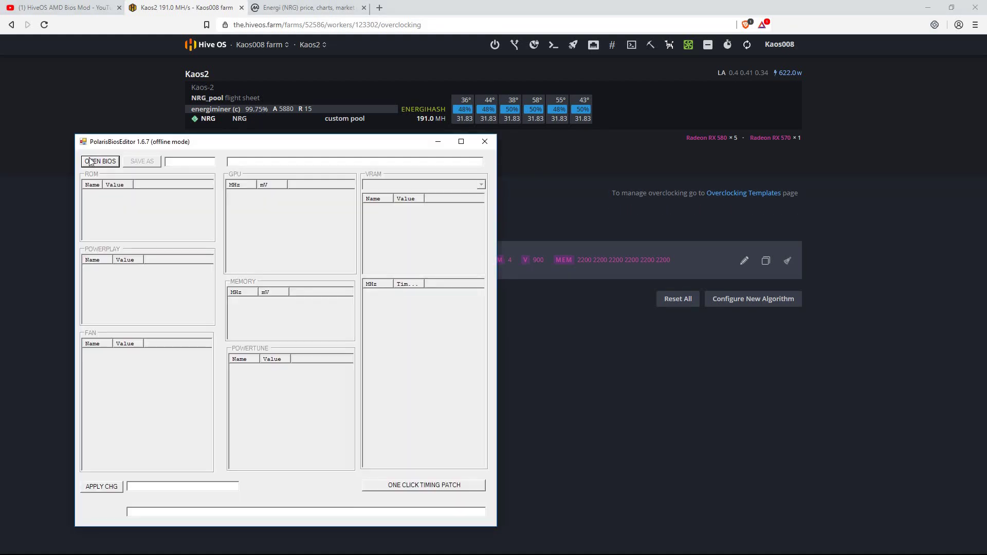
# Step: Load the stock Kaos2 RX580 Micron ROM from Rx580\stock into PolarisBiosEditor
pyautogui.click(90, 161)
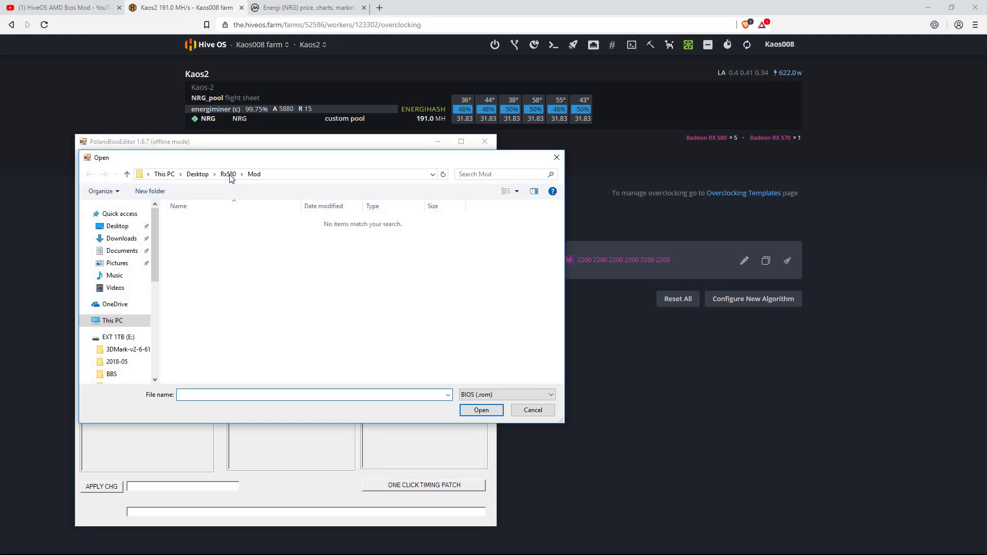
pyautogui.click(228, 174)
pyautogui.doubleClick(206, 233)
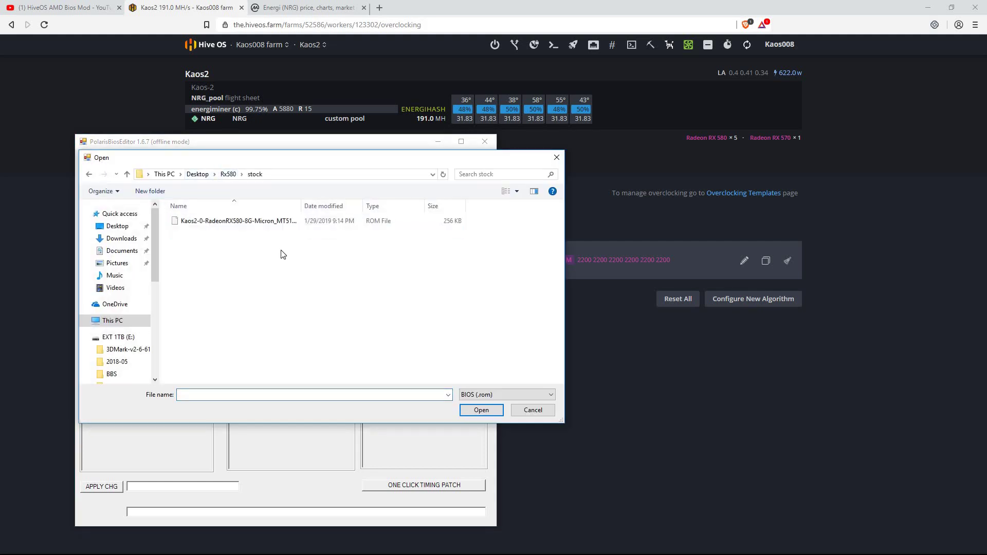
pyautogui.click(237, 221)
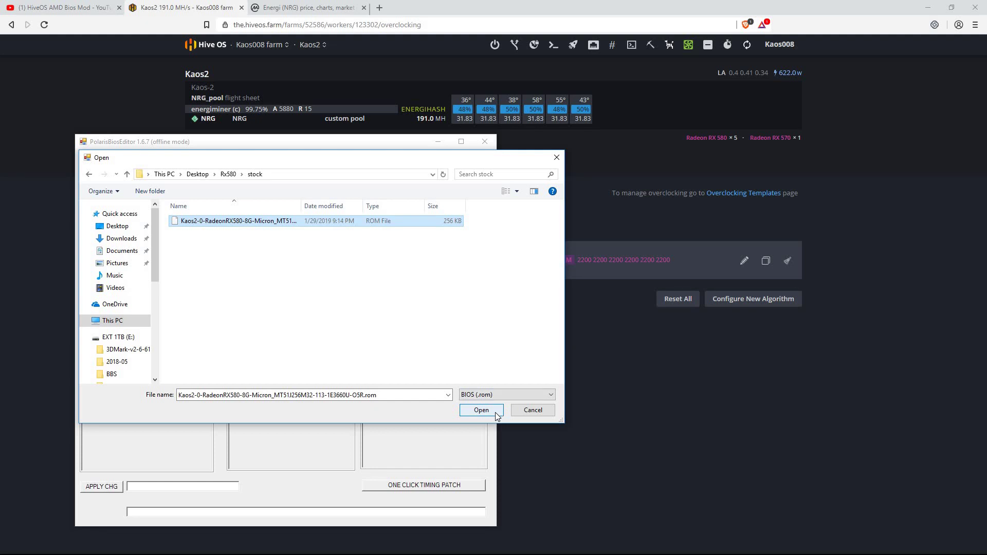
pyautogui.click(481, 410)
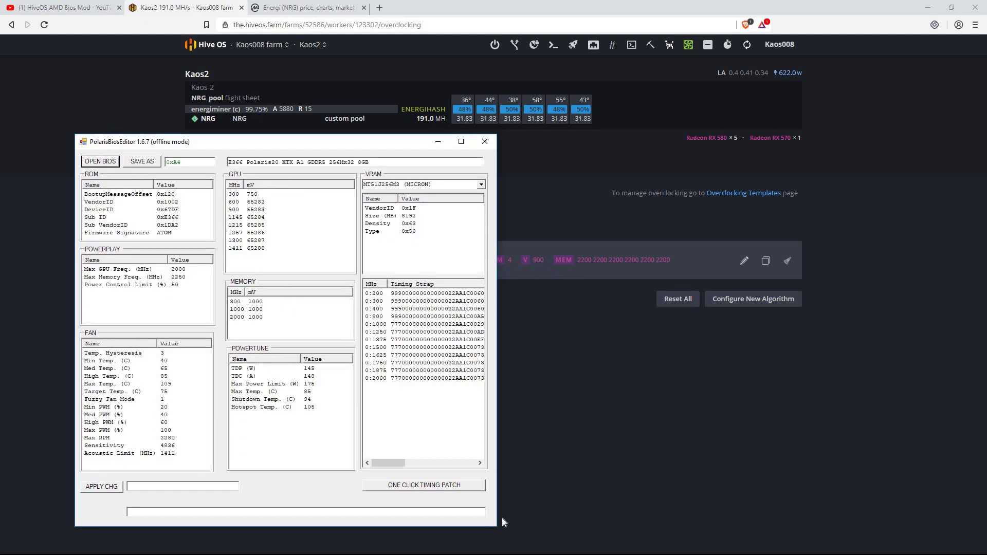
# Step: Apply the one-click timing patch to the stock ROM and acknowledge the confirmation
pyautogui.click(450, 488)
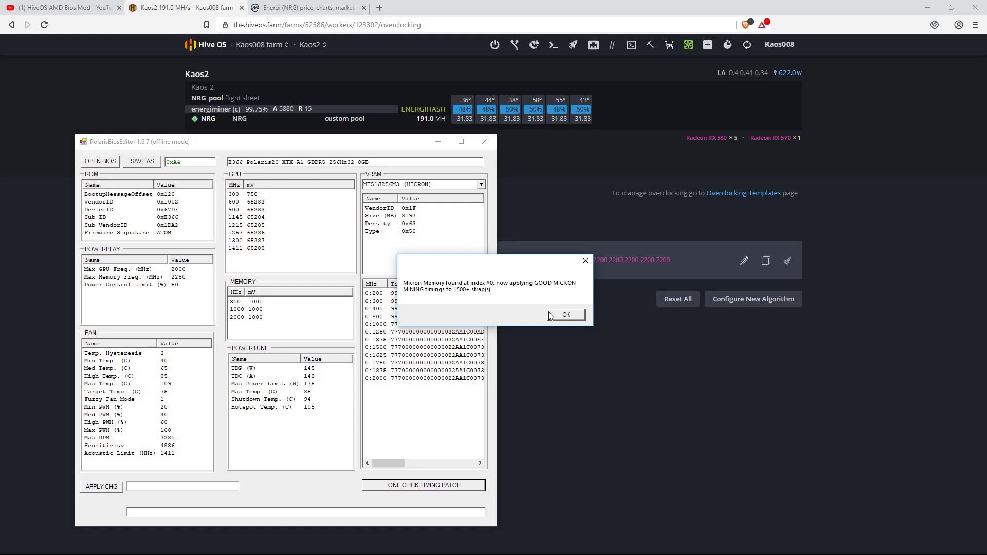
pyautogui.click(569, 315)
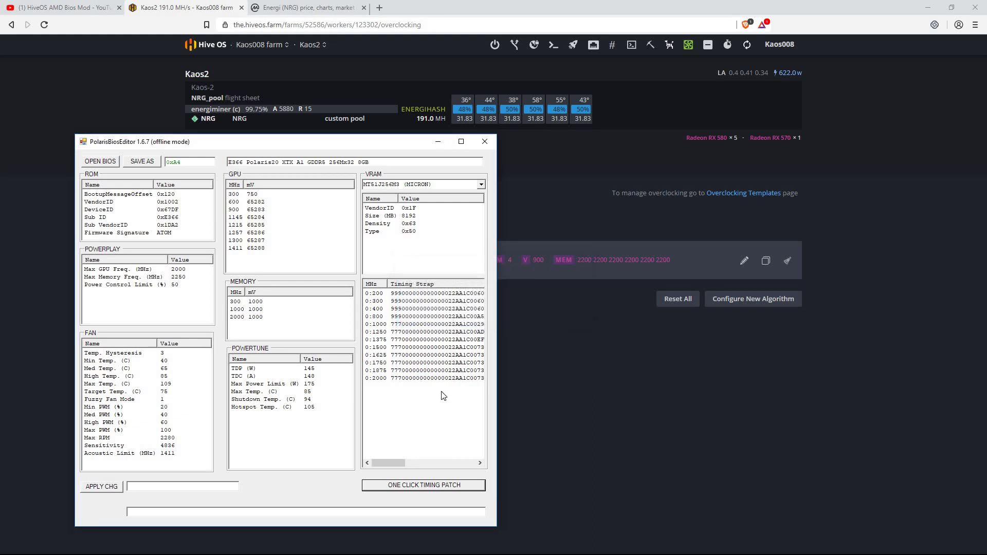
# Step: Save the patched ROM as GPU0RX580MOD.rom under Desktop\Rx580\Mod
pyautogui.click(139, 162)
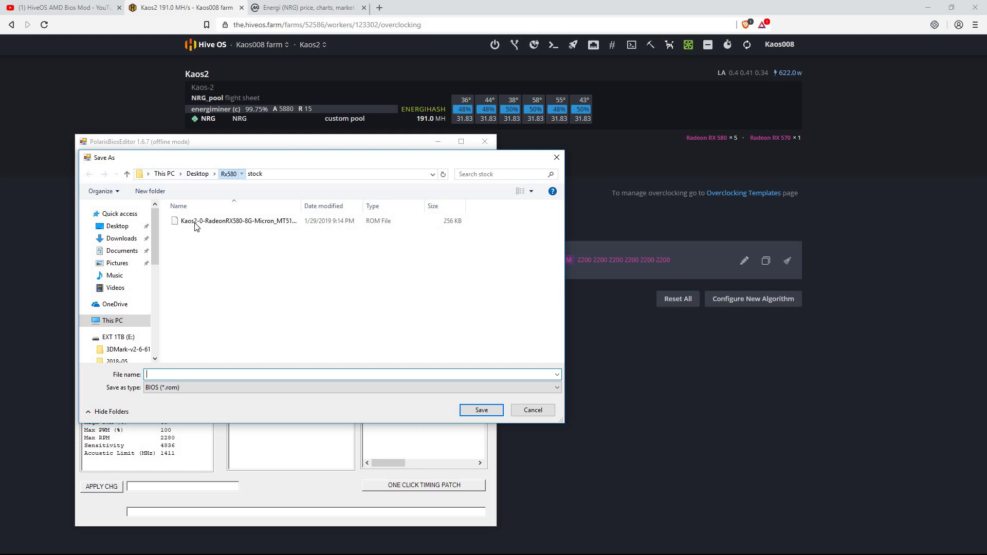
pyautogui.click(228, 174)
pyautogui.doubleClick(196, 221)
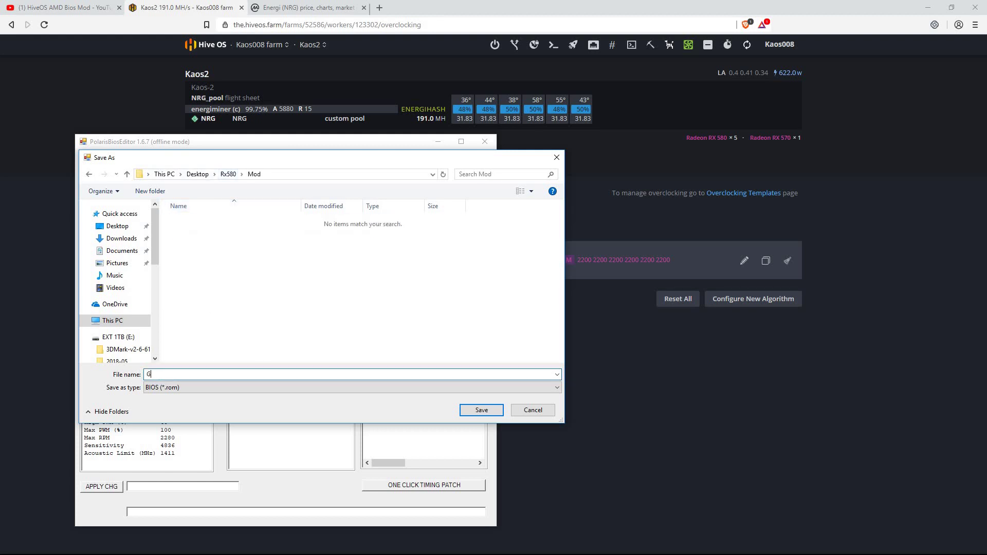
pyautogui.write('GPU0RX580MOD/01')
pyautogui.press('BackSpace')
pyautogui.press('BackSpace')
pyautogui.press('BackSpace')
pyautogui.write('.rom')
pyautogui.press('Return')
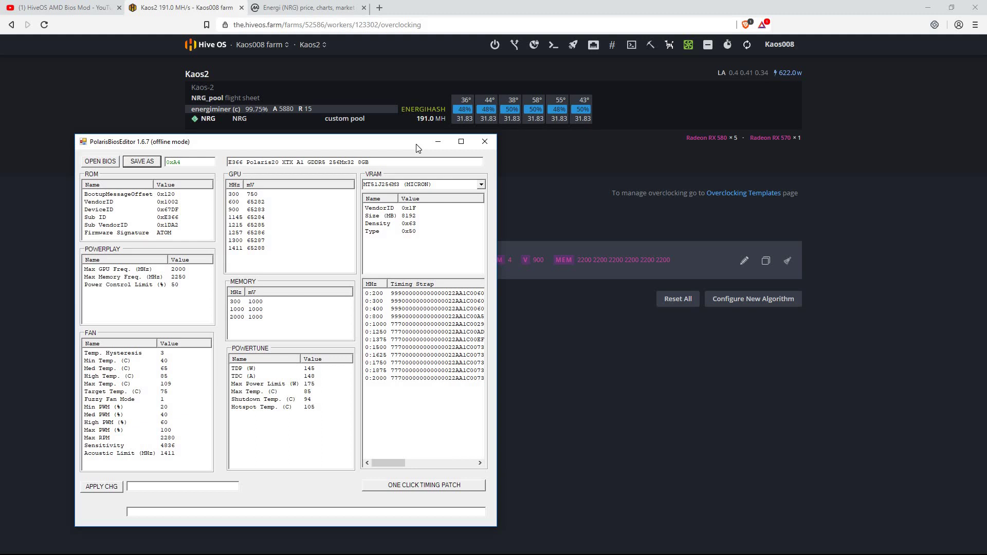
pyautogui.moveTo(471, 146)
pyautogui.mouseDown()
pyautogui.moveTo(360, 145)
pyautogui.moveTo(478, 145)
pyautogui.mouseUp()
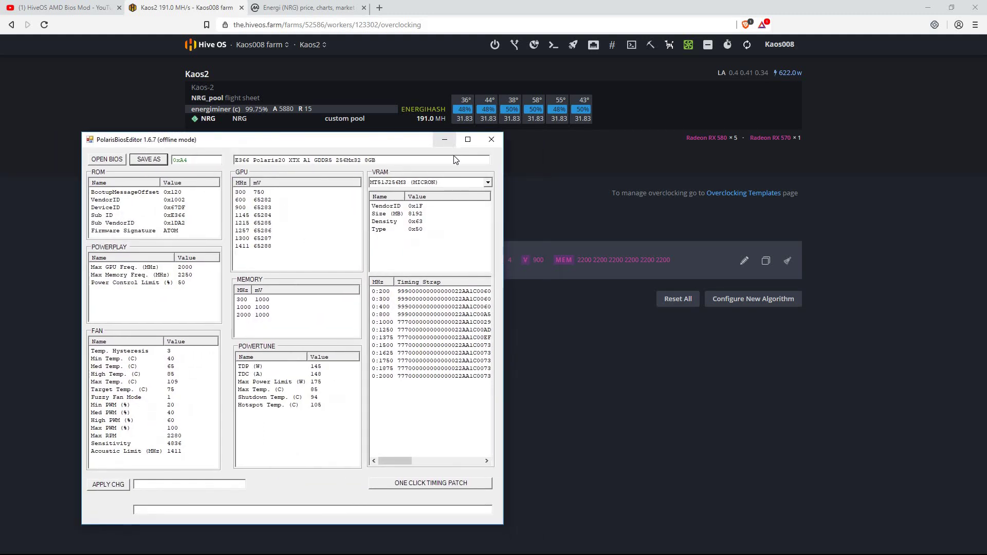
# Step: Choose GPU0RX580MOD.rom as the ROM file in the Upload VBIOS form
pyautogui.click(445, 139)
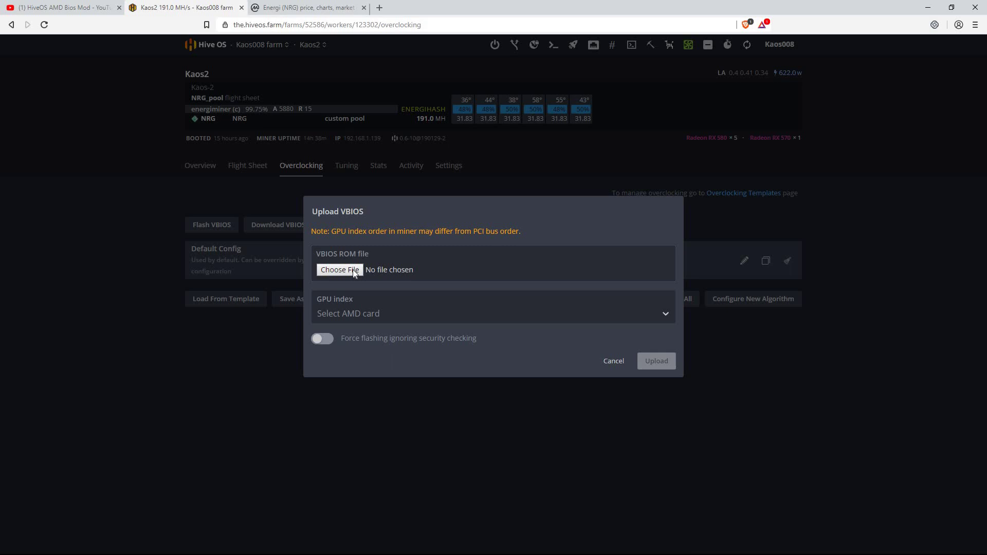
pyautogui.click(353, 269)
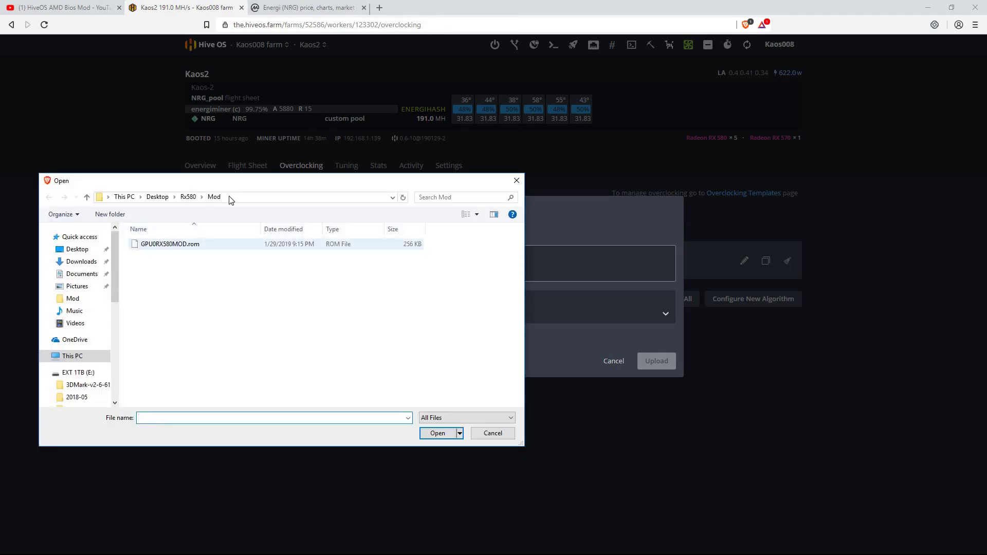
pyautogui.click(287, 244)
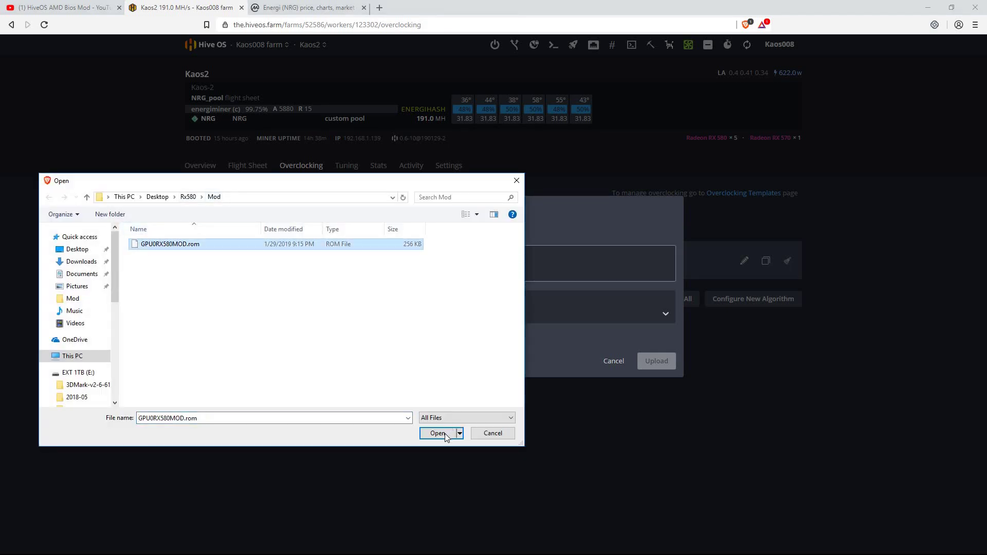
pyautogui.press('Return')
pyautogui.click(383, 316)
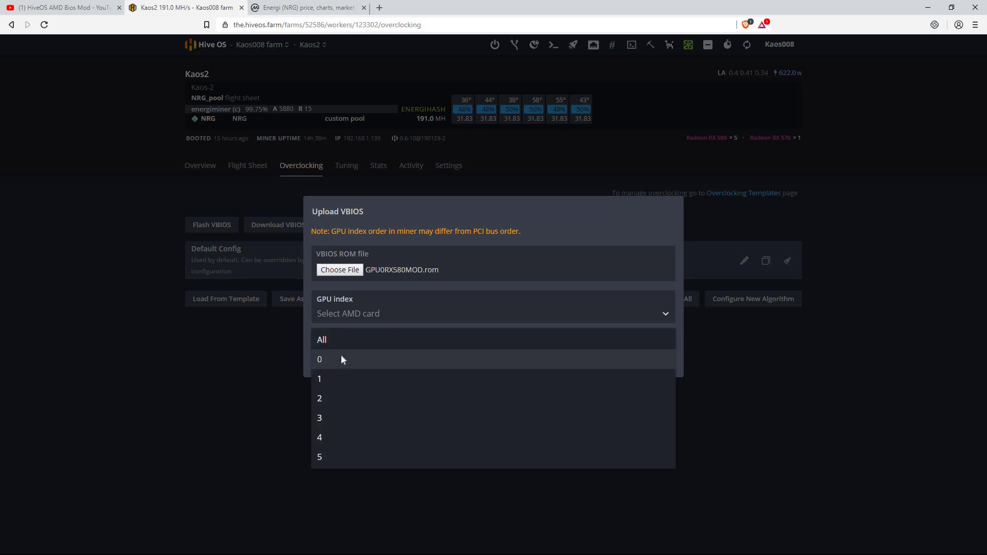
# Step: Set GPU index 0 as the flash target, then cancel the Upload VBIOS form without flashing
pyautogui.click(350, 357)
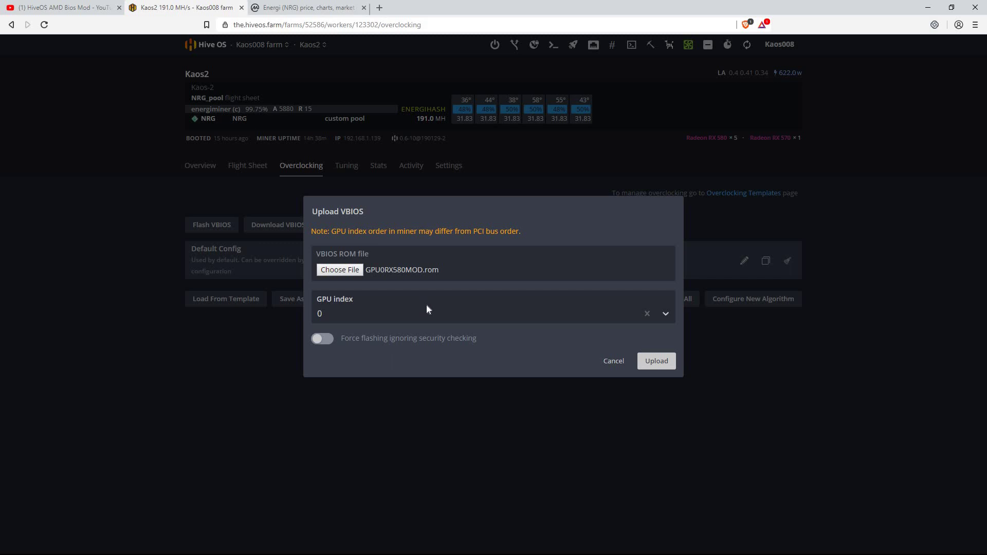
pyautogui.click(403, 318)
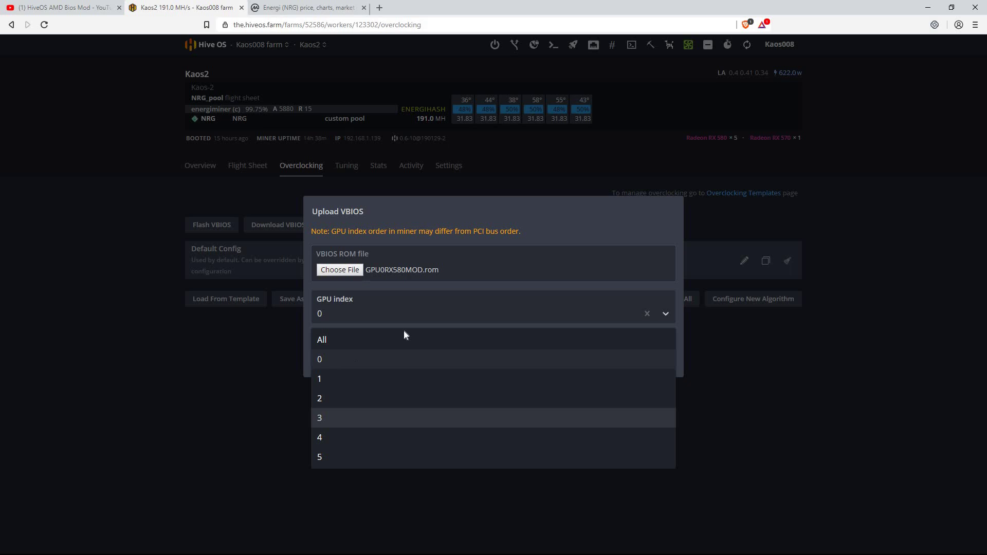
pyautogui.click(516, 359)
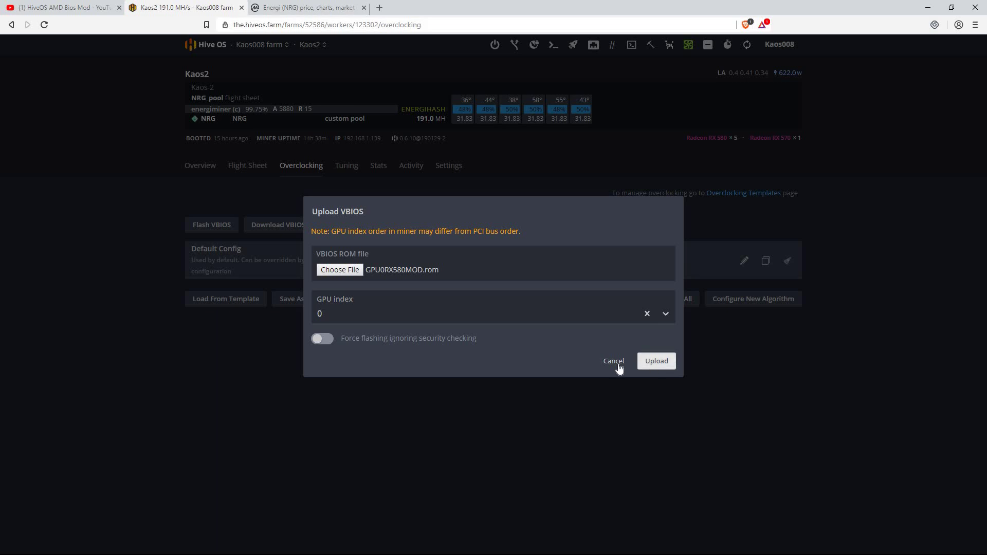
pyautogui.click(227, 348)
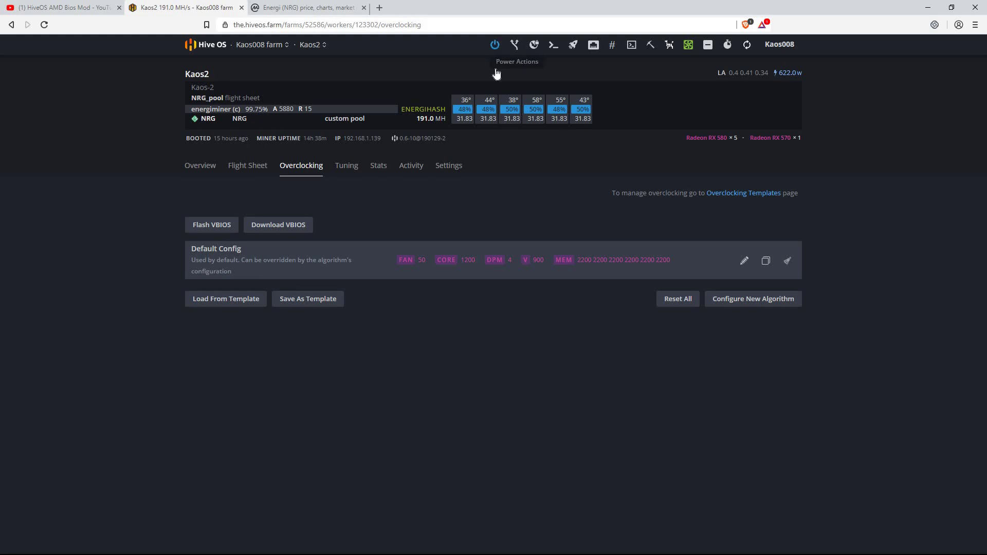
# Step: Glance at the Kaos2 rig's Power Actions menu, then return to the worker's Overview
pyautogui.click(495, 46)
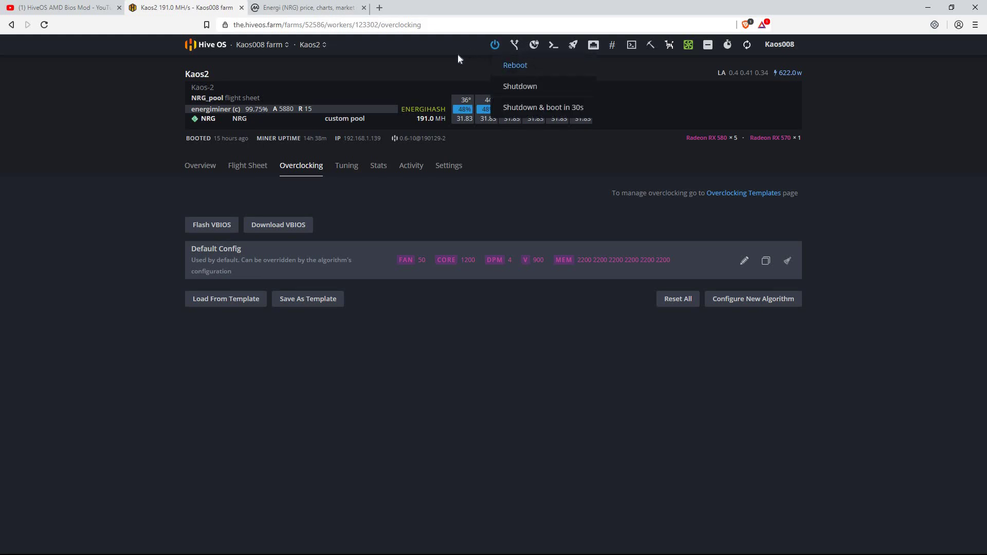
pyautogui.click(211, 168)
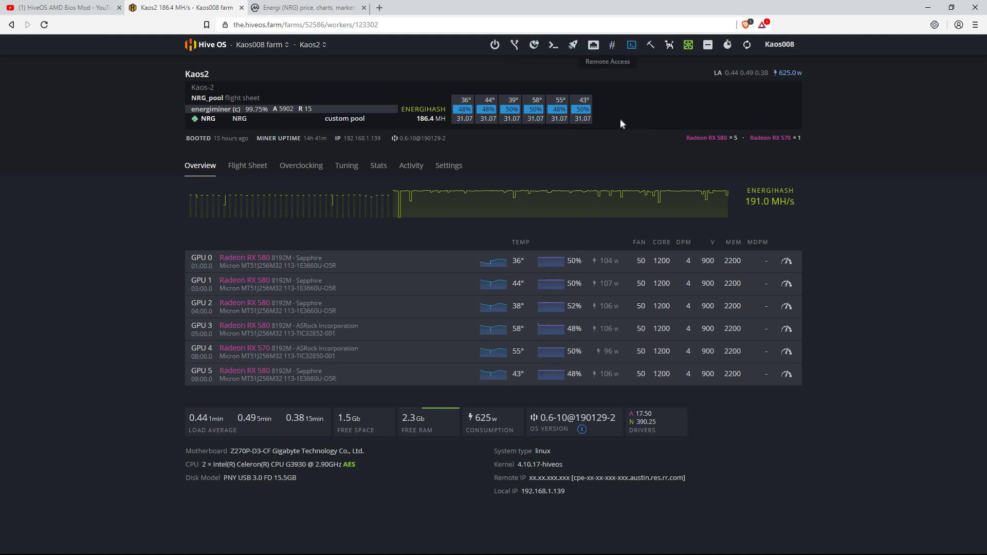
pyautogui.click(43, 4)
pyautogui.scroll(-8, 180, 415)
pyautogui.scroll(-3, 187, 431)
pyautogui.scroll(12, 187, 432)
pyautogui.click(183, 7)
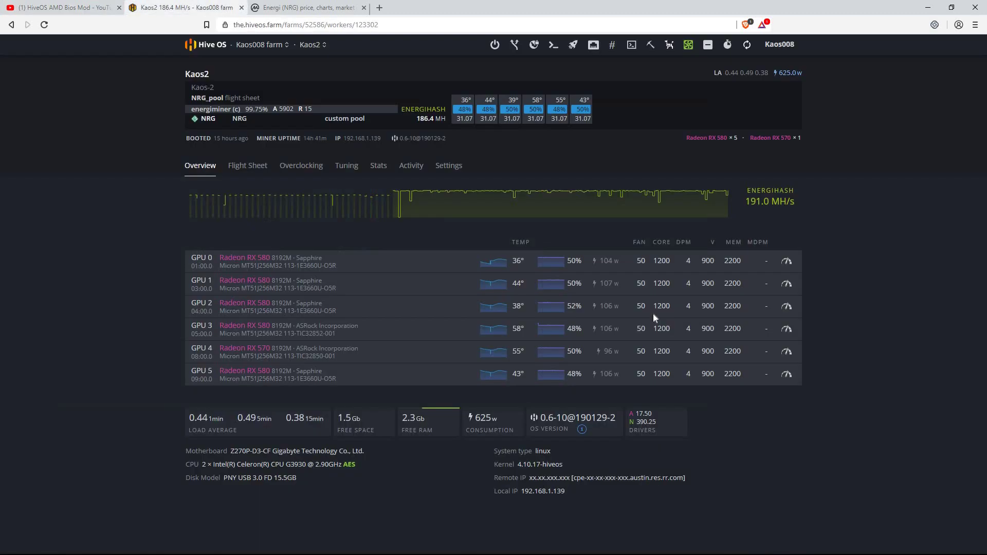